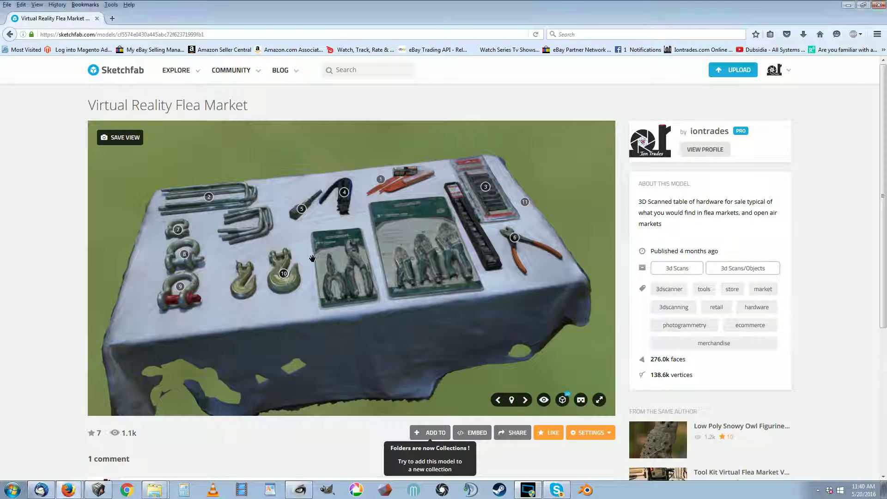
Step: Examine the Virtual Reality Flea Market model from several angles and note its face count
mouse_move(530, 277)
left_mouse_down()
mouse_move(503, 253)
mouse_move(476, 268)
left_mouse_up()
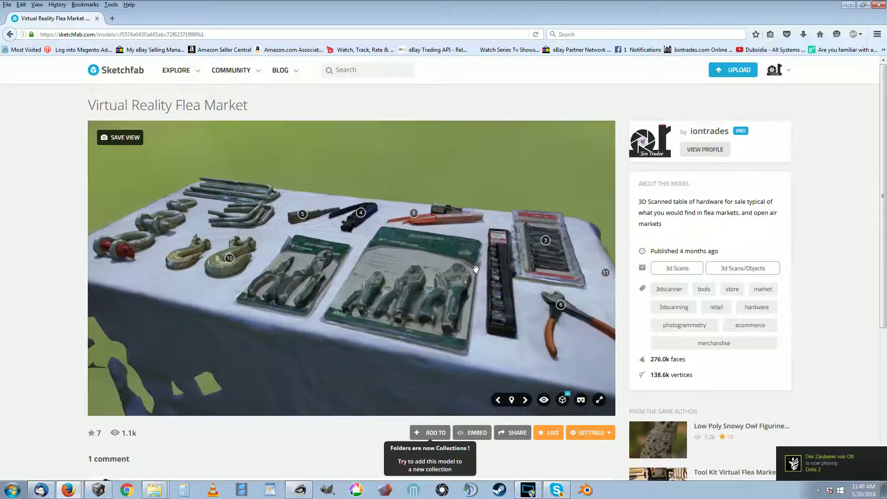
left_click_drag(686, 360, 648, 362)
mouse_move(443, 256)
left_mouse_down()
mouse_move(416, 300)
mouse_move(345, 262)
left_mouse_up()
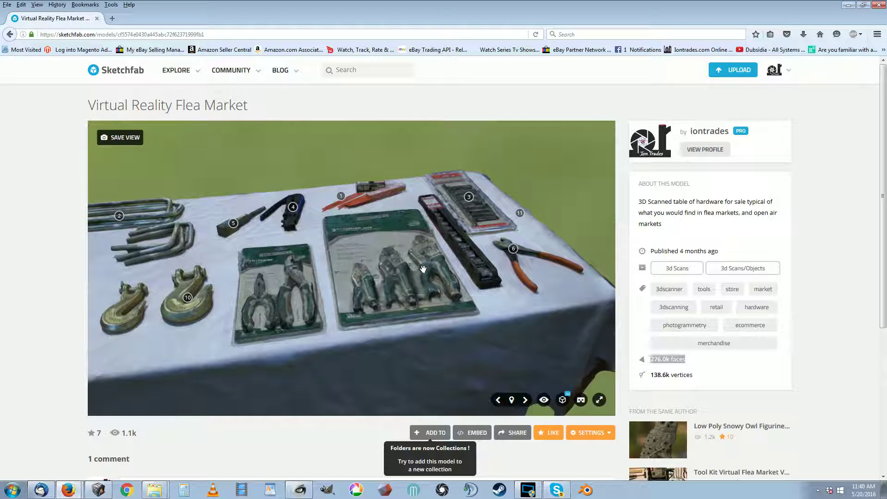
mouse_move(420, 259)
left_mouse_down()
mouse_move(448, 294)
mouse_move(386, 225)
mouse_move(382, 267)
left_mouse_up()
scroll(438, 263, "down", 5)
scroll(382, 267, "up", 3)
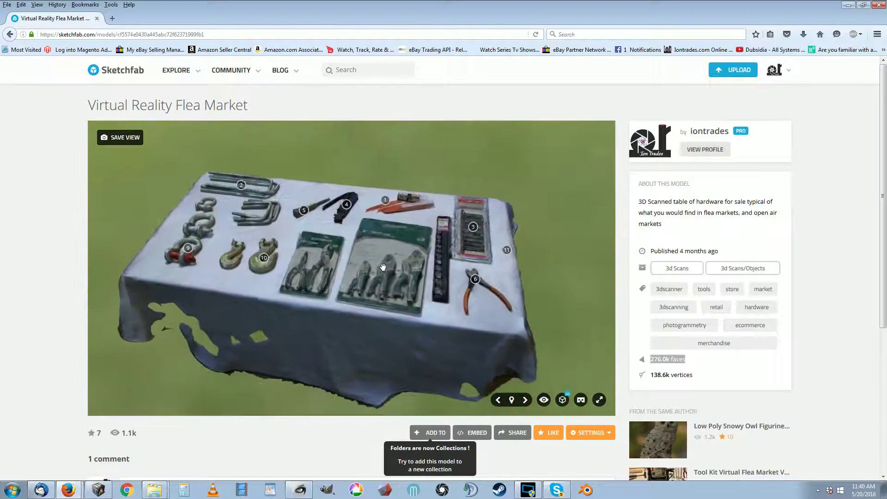
left_click_drag(317, 235, 341, 247)
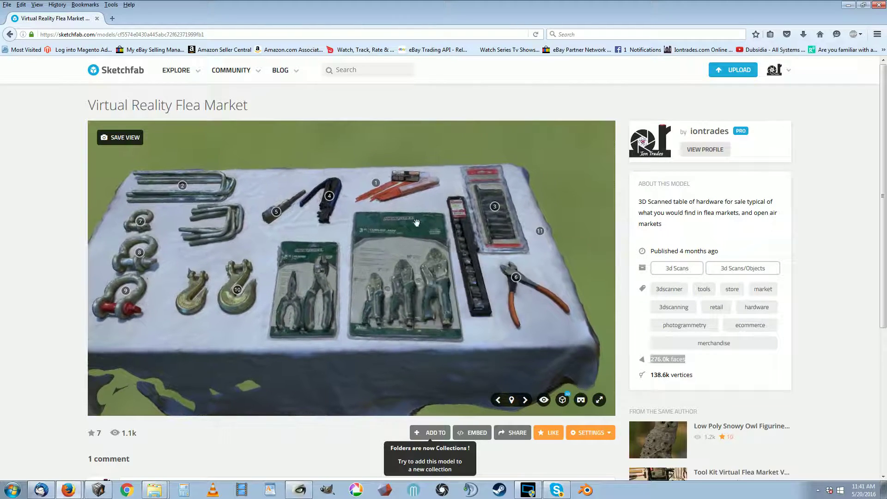
left_click_drag(345, 316, 336, 300)
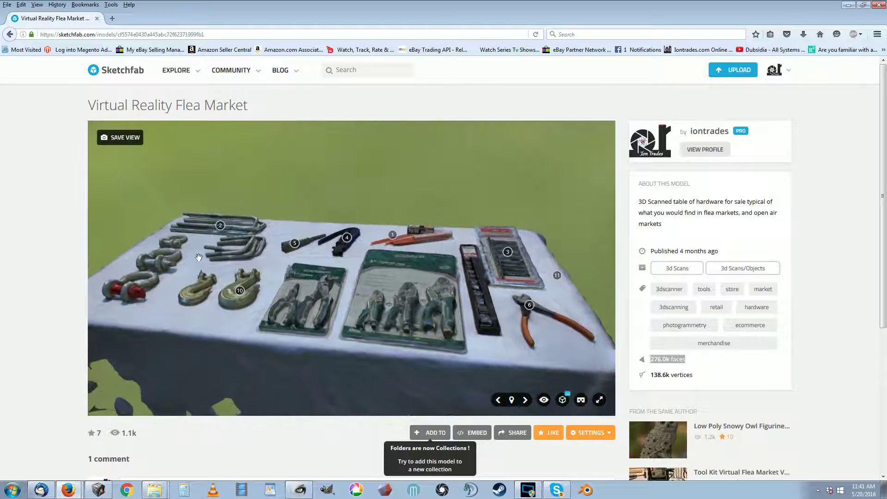
mouse_move(239, 74)
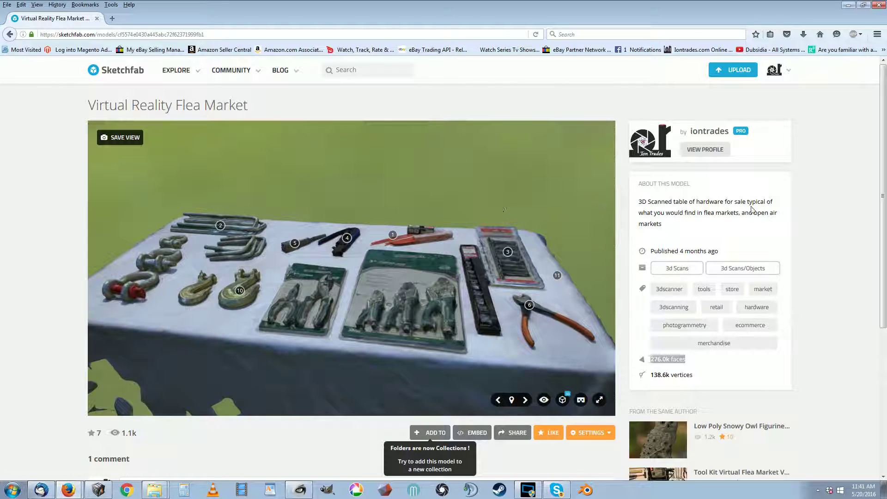
left_click_drag(455, 286, 420, 299)
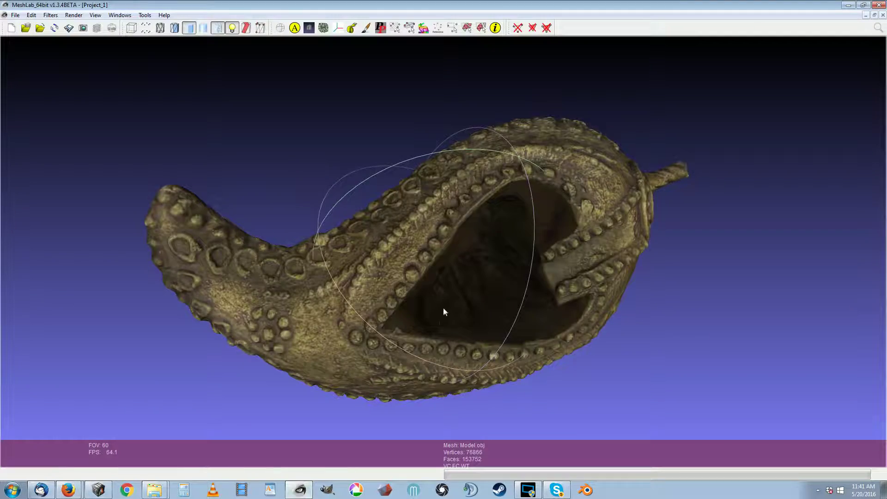
mouse_move(442, 307)
left_mouse_down()
mouse_move(441, 201)
mouse_move(580, 298)
mouse_move(468, 270)
mouse_move(654, 229)
mouse_move(608, 389)
mouse_move(596, 323)
mouse_move(603, 281)
mouse_move(653, 273)
mouse_move(672, 351)
mouse_move(610, 359)
mouse_move(663, 224)
left_mouse_up()
left_click_drag(501, 208, 459, 229)
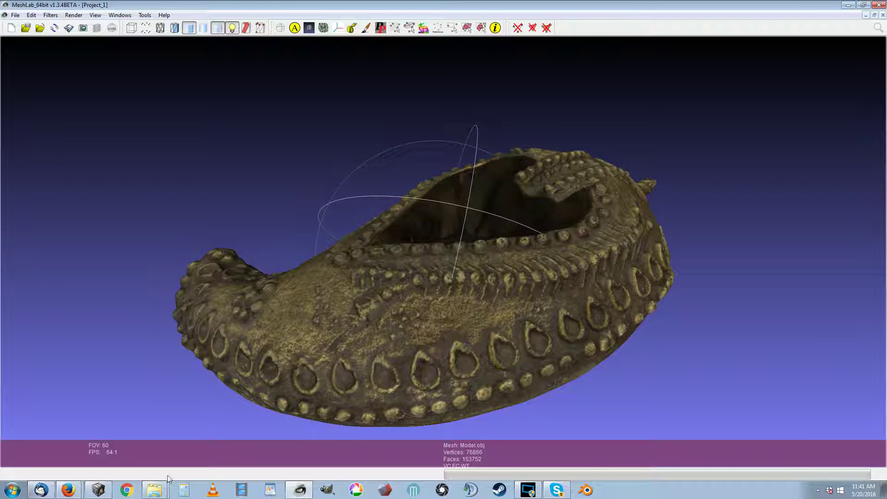
Step: Switch to Smart3DCapture Master and review the Original, Ornate_ash_tray, 75K, 25K, 2.5K and 10K productions under Reconstruction_1
mouse_move(97, 495)
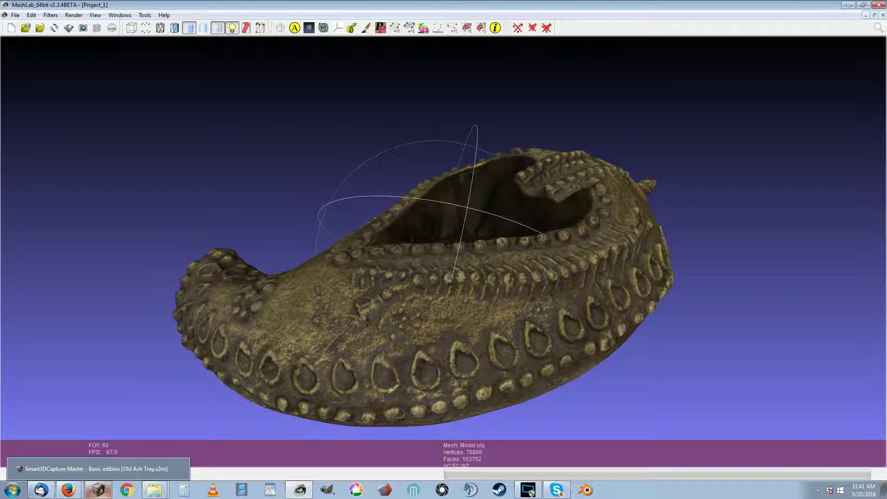
left_click(103, 496)
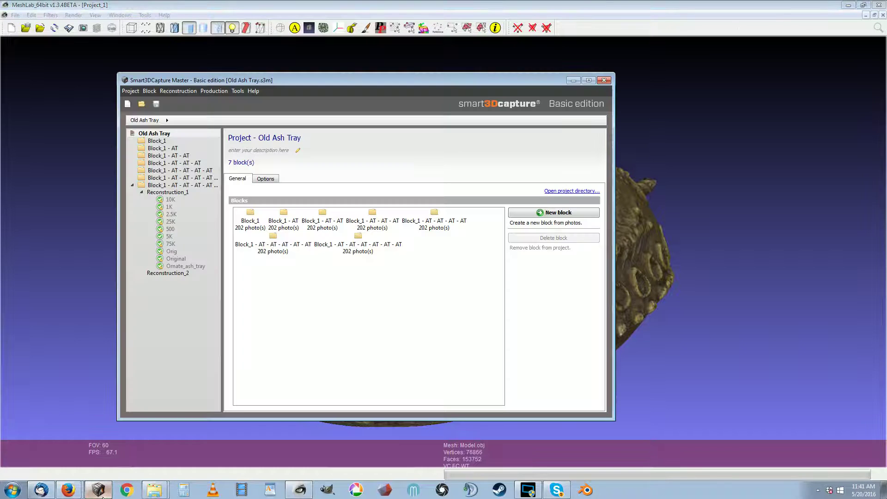
left_click(176, 258)
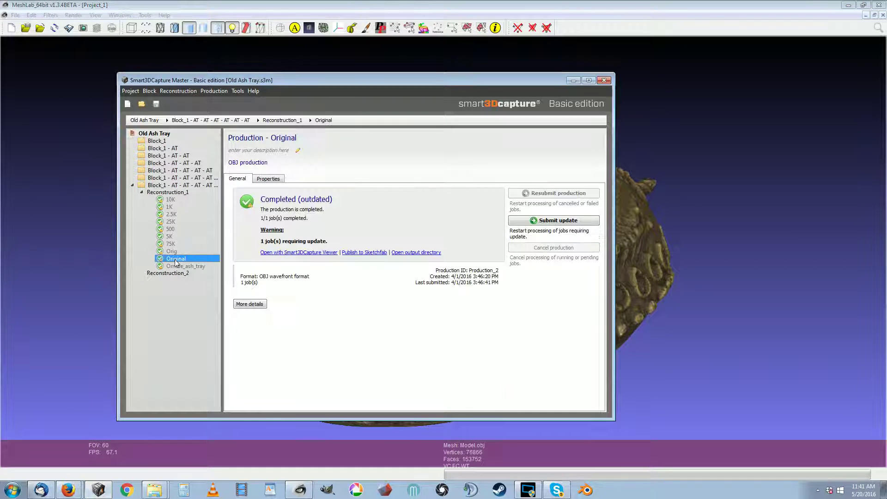
left_click(178, 266)
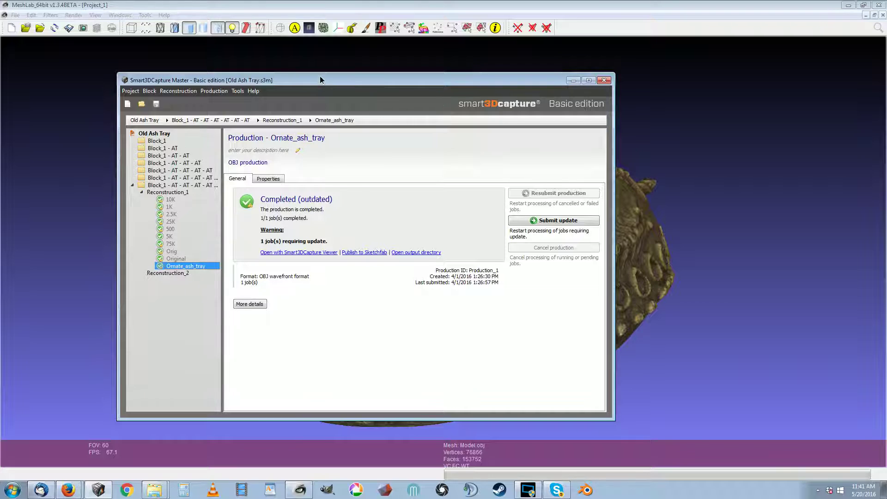
left_click_drag(320, 76, 305, 68)
left_click(157, 237)
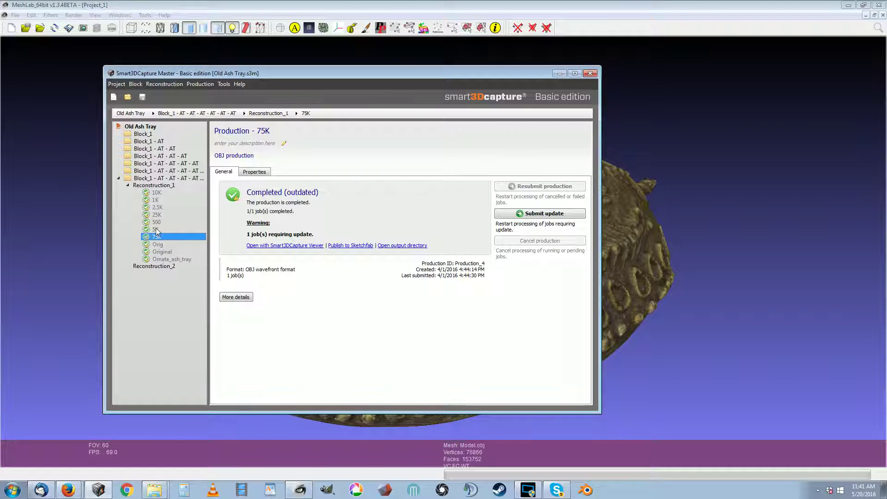
left_click(160, 213)
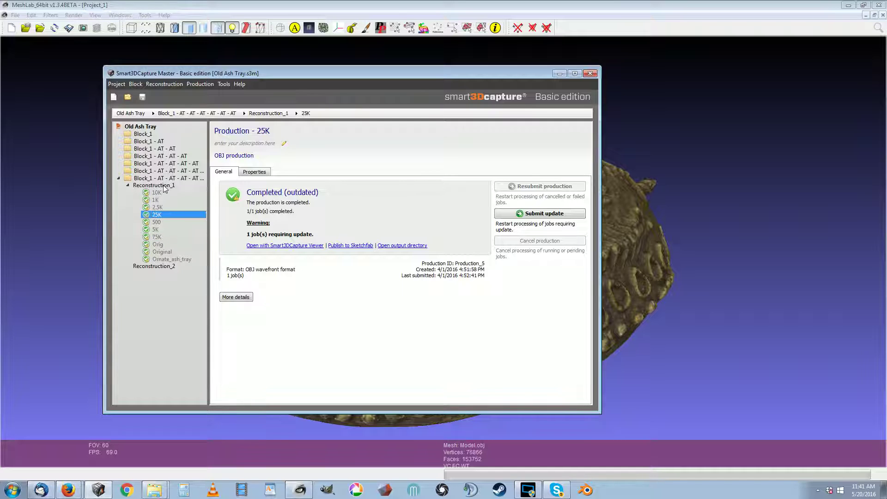
left_click(161, 208)
left_click(159, 192)
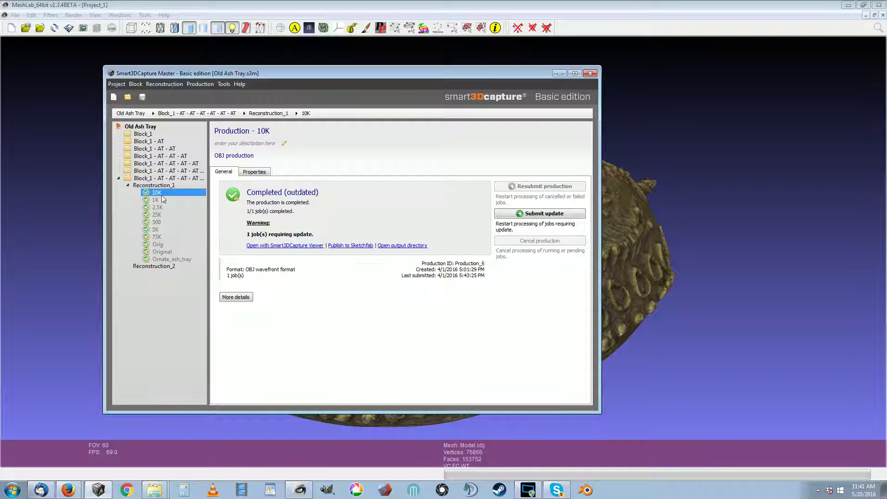
left_click_drag(374, 83, 147, 87)
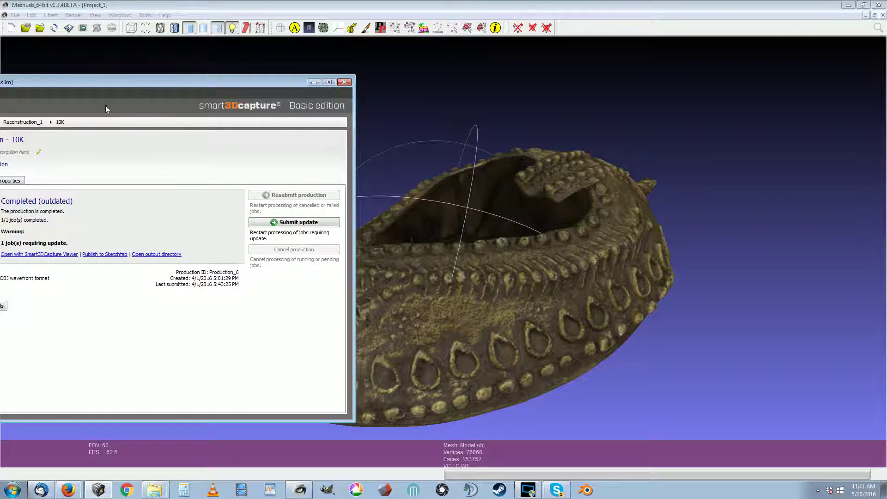
left_click_drag(179, 87, 0, 80)
Step: Open Quadric Edge Collapse Decimation for the ash tray mesh in MeshLab and set the target number of faces to 15000
left_click(51, 17)
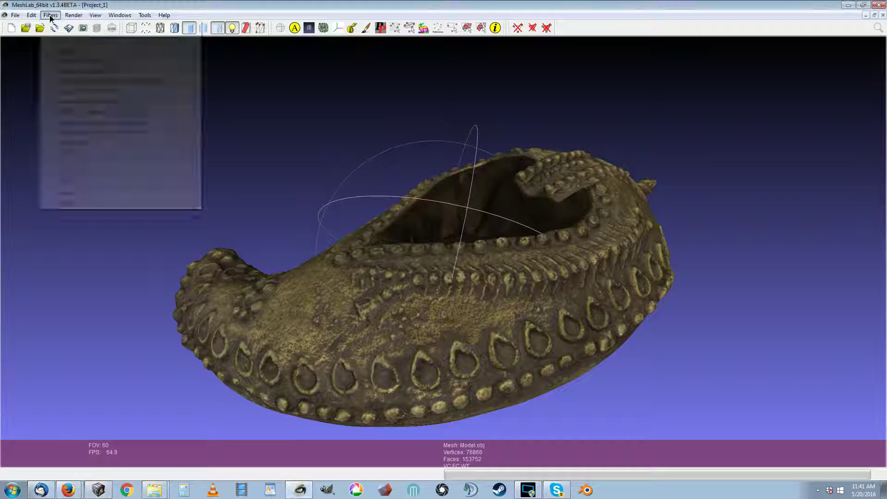
mouse_move(67, 20)
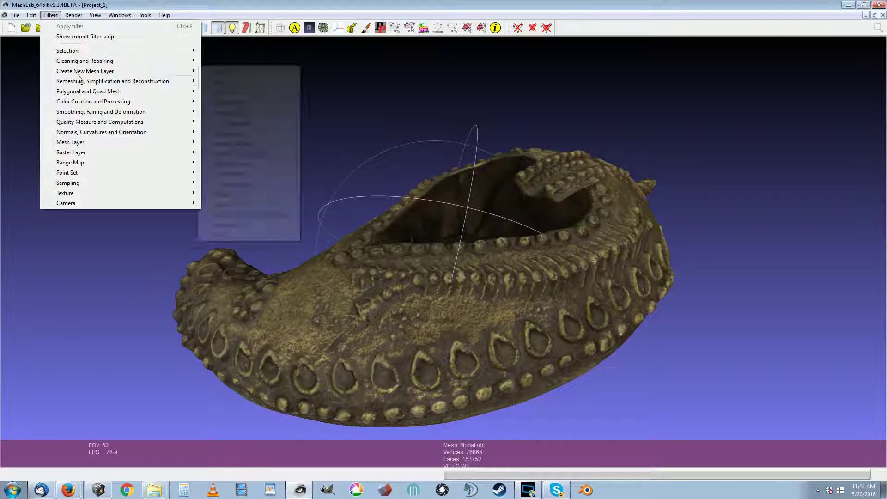
mouse_move(75, 83)
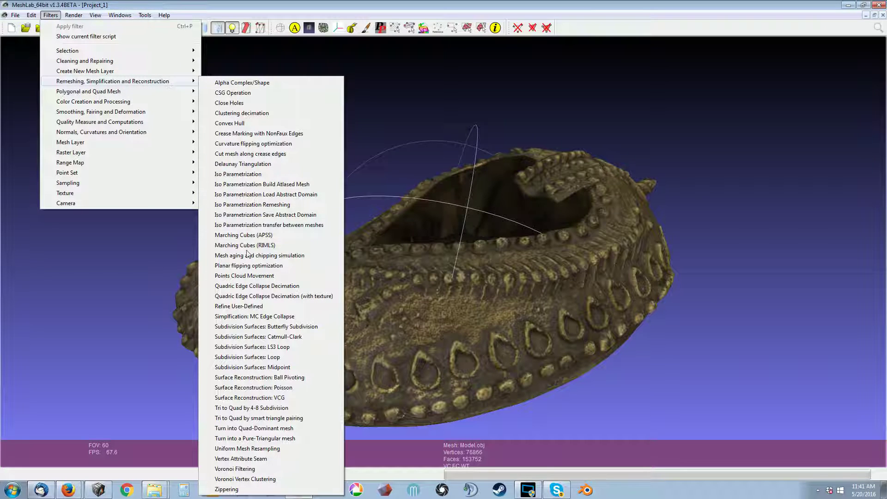
left_click(242, 287)
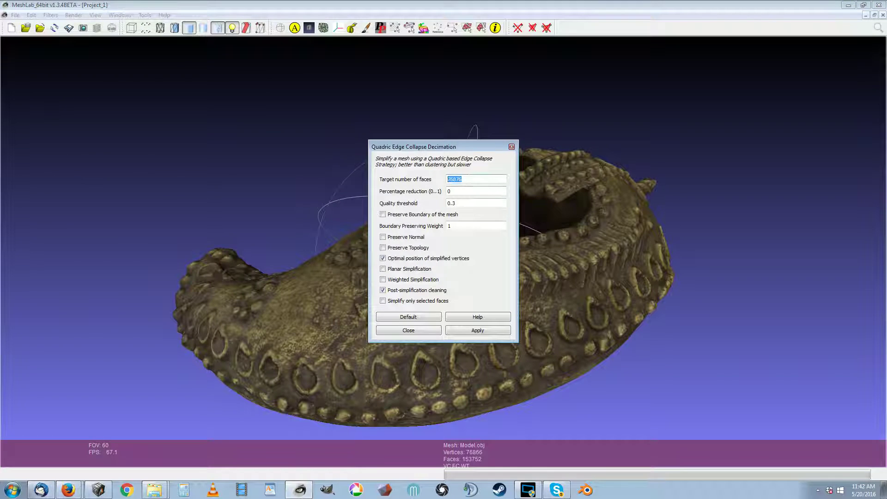
type("15000")
Step: In Smart3DCapture Master, look through Reconstruction_1's productions and its reference 3D model's options for exporting geometry for retouching
left_click(98, 489)
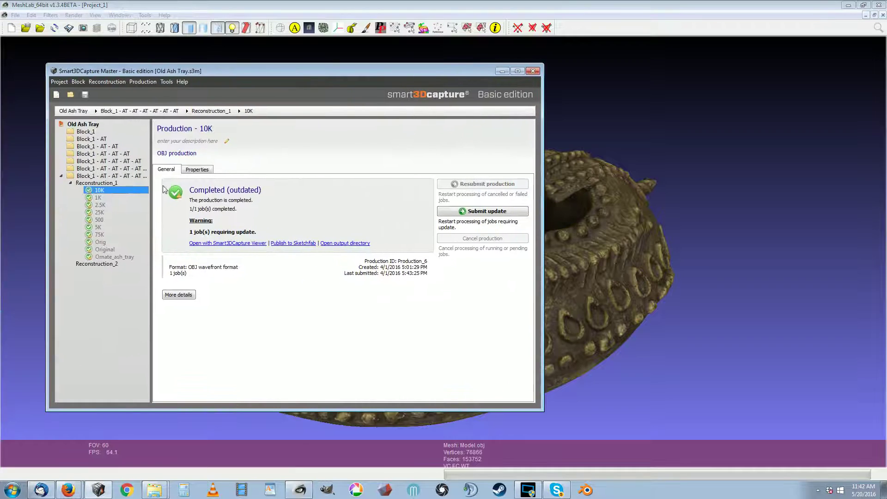
left_click(114, 184)
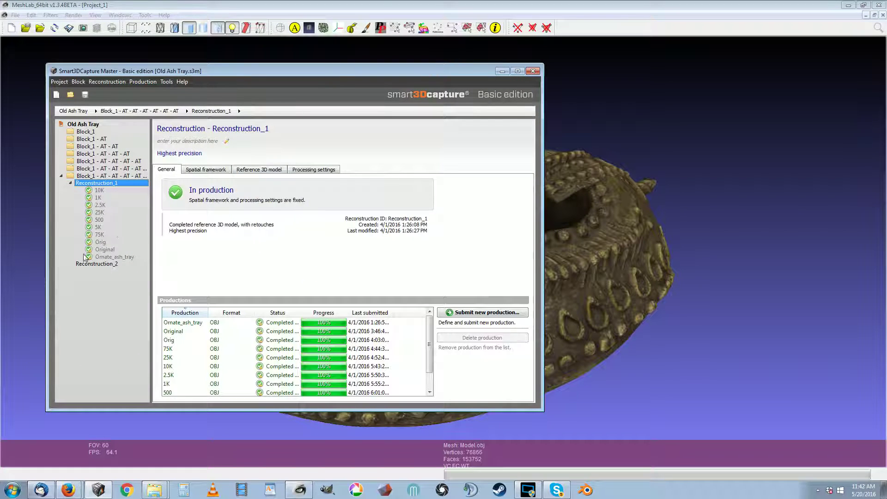
left_click(107, 257)
left_click(103, 249)
left_click(101, 184)
left_click(276, 171)
left_click(494, 185)
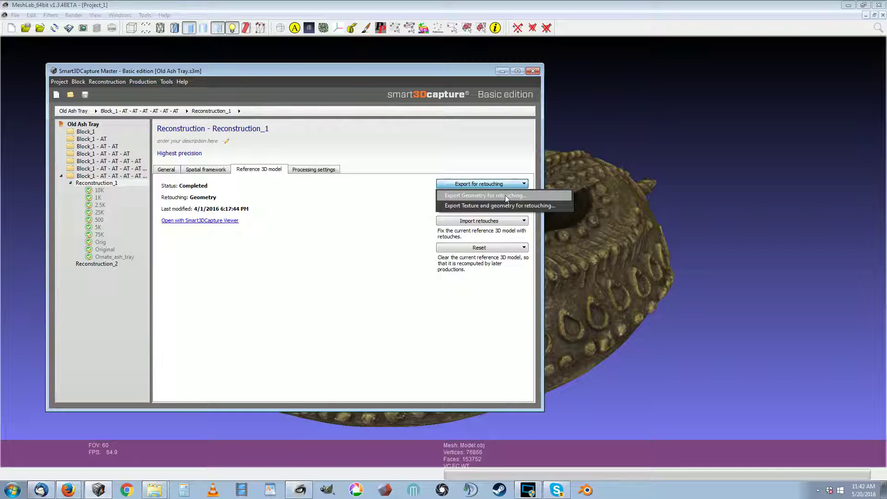
left_click(505, 195)
left_click(557, 424)
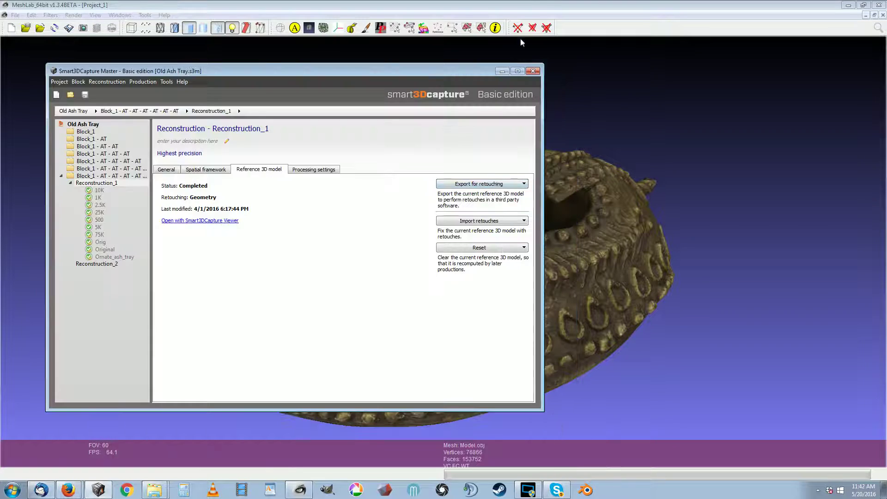
left_click(529, 4)
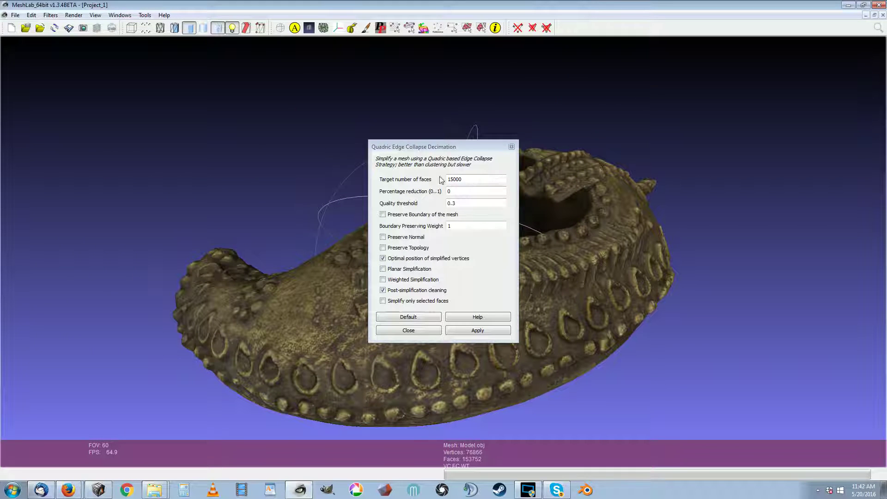
Step: Decimate the ash tray mesh in MeshLab with a target of 15000 faces and close the filter dialog
left_click_drag(419, 148, 291, 139)
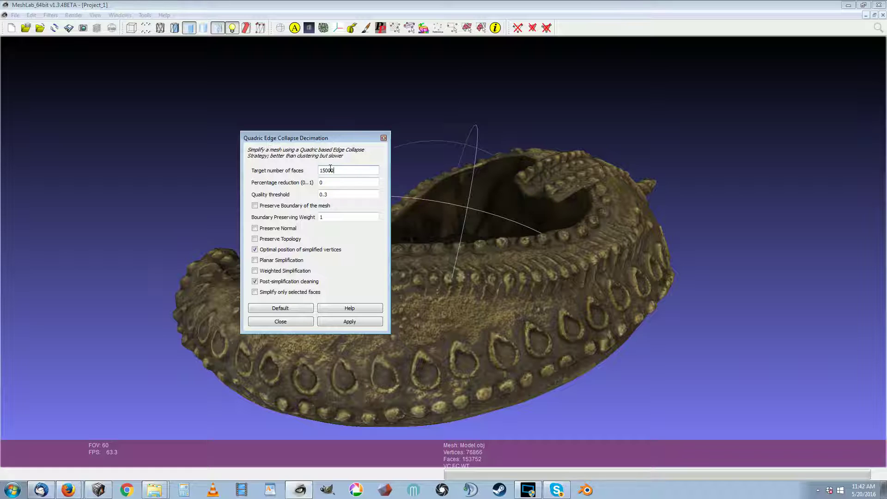
left_click_drag(338, 172, 322, 171)
left_click(337, 171)
left_click_drag(477, 468, 462, 457)
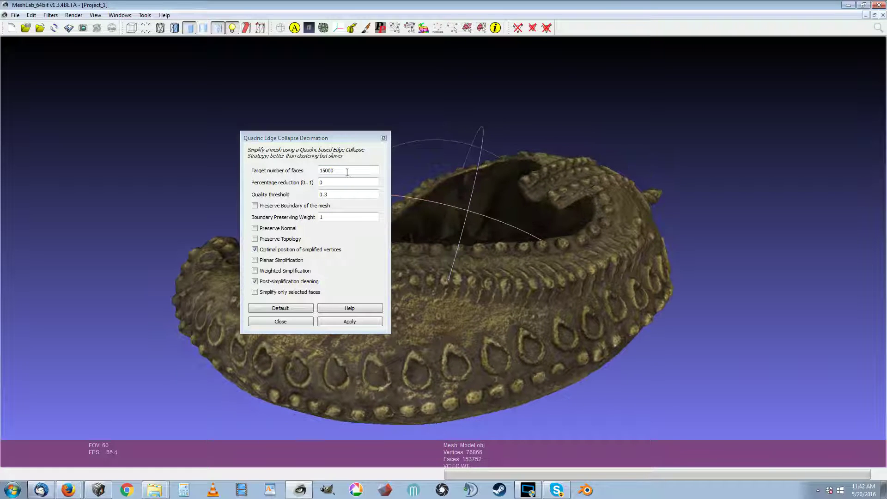
mouse_move(347, 172)
left_mouse_down()
mouse_move(320, 171)
mouse_move(337, 170)
left_mouse_up()
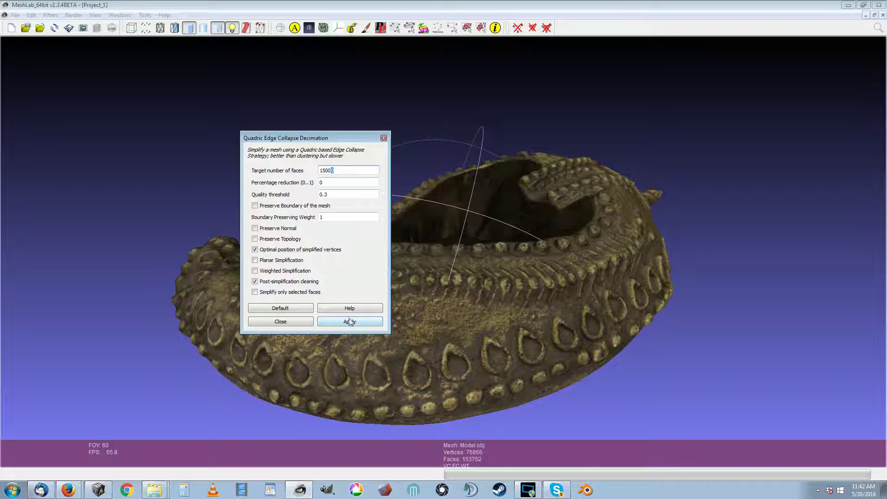
key("ctrl+a")
type("15000")
left_click(334, 322)
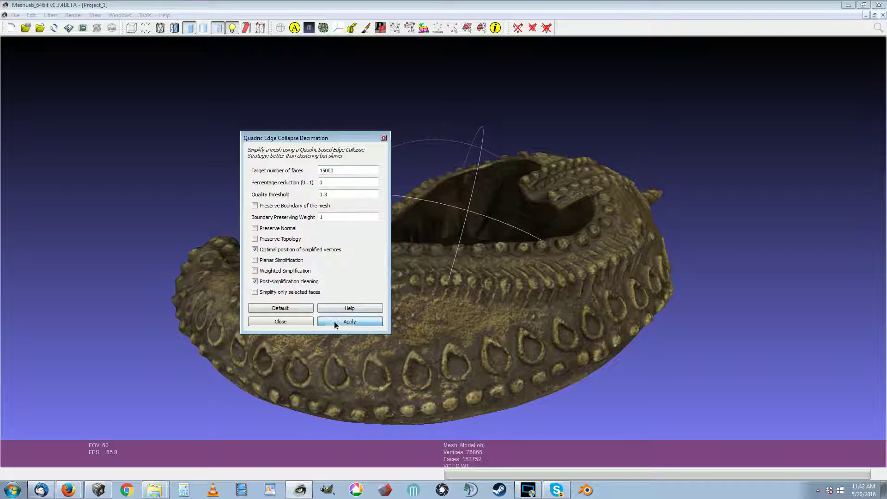
left_click(296, 320)
Step: Display the decimated ash tray with its mesh edges overlaid and inspect it up close and from a distance
scroll(394, 327, "up", 3)
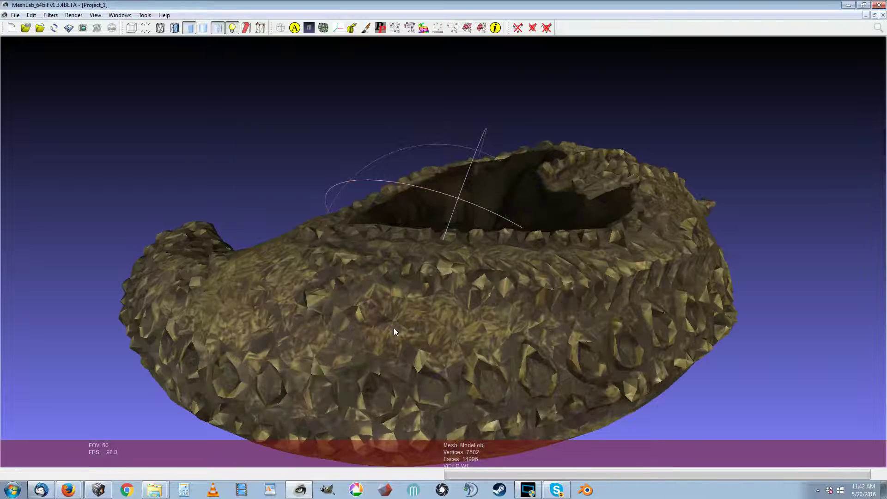
left_click(175, 28)
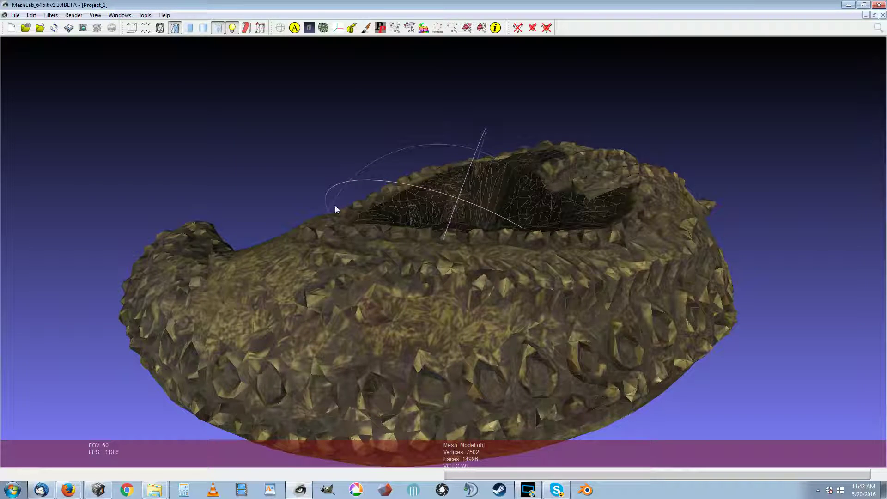
left_click_drag(334, 205, 673, 319)
scroll(673, 319, "down", 3)
scroll(457, 185, "down", 3)
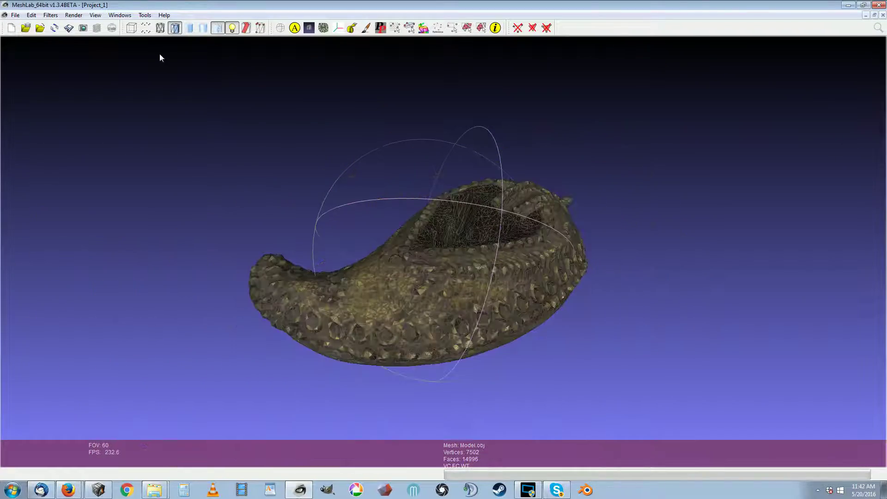
Step: Export the decimated mesh as a Stanford Polygon File Format (*.ply) file named aefg, accepting the export options
left_click(16, 15)
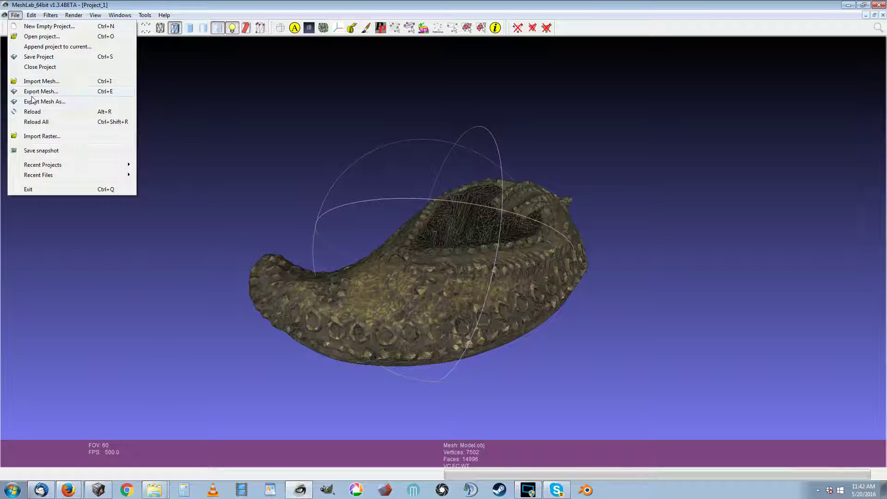
left_click(38, 102)
type("asdfasdf")
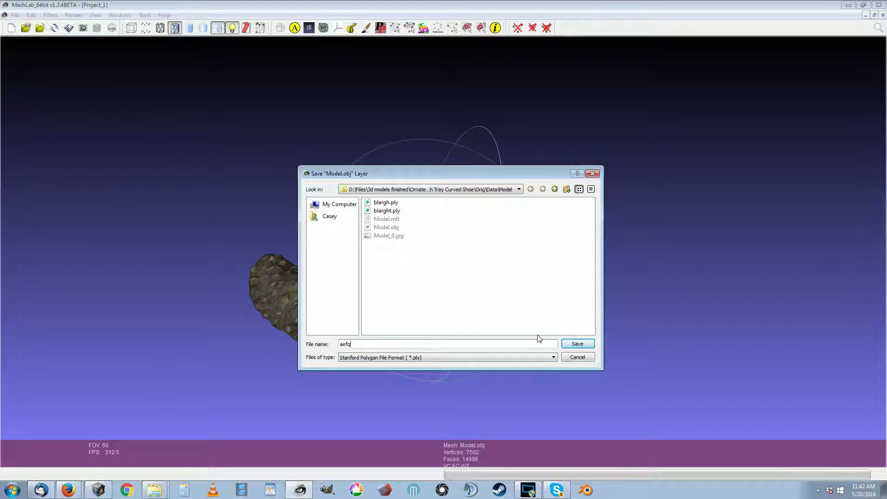
left_click(582, 346)
left_click(542, 303)
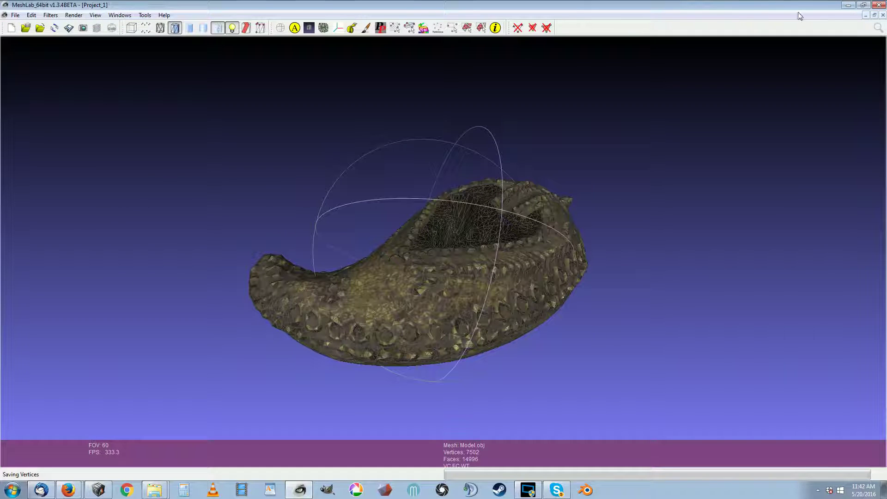
Step: Switch to Smart3DCapture Master, bring up the geometry retouches import for Reconstruction_1, and cancel it
left_click(86, 493)
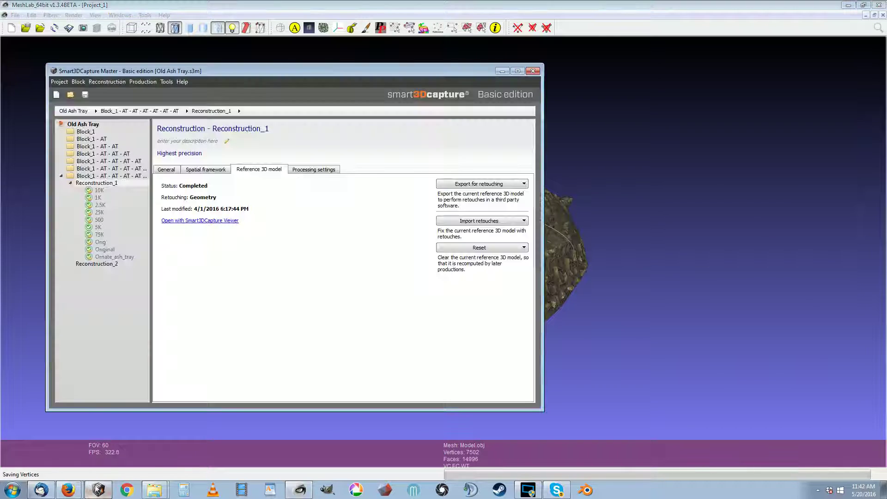
left_click(454, 220)
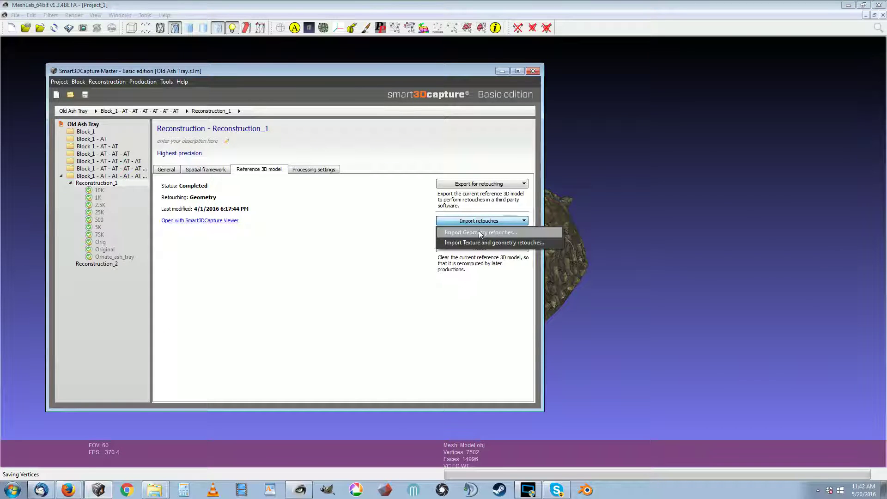
left_click(444, 232)
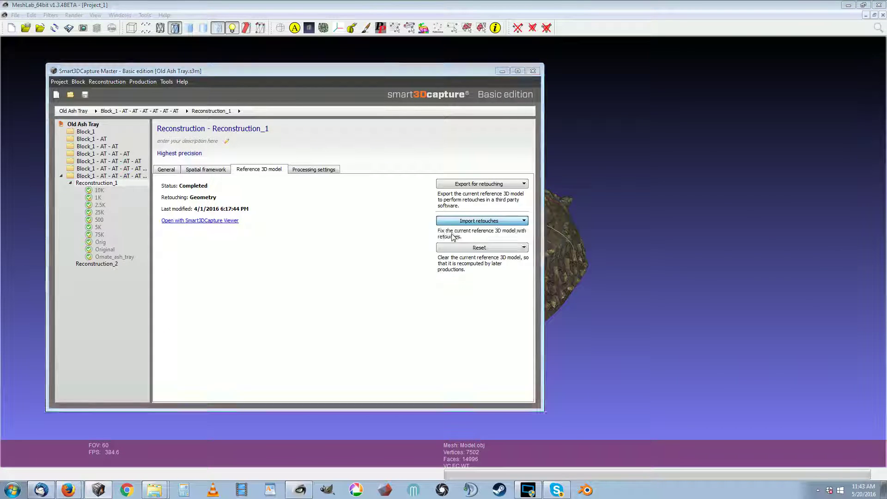
left_click(545, 422)
Step: Look through Reconstruction_1 and its 2.5K, 10K and 25K productions
left_click(100, 206)
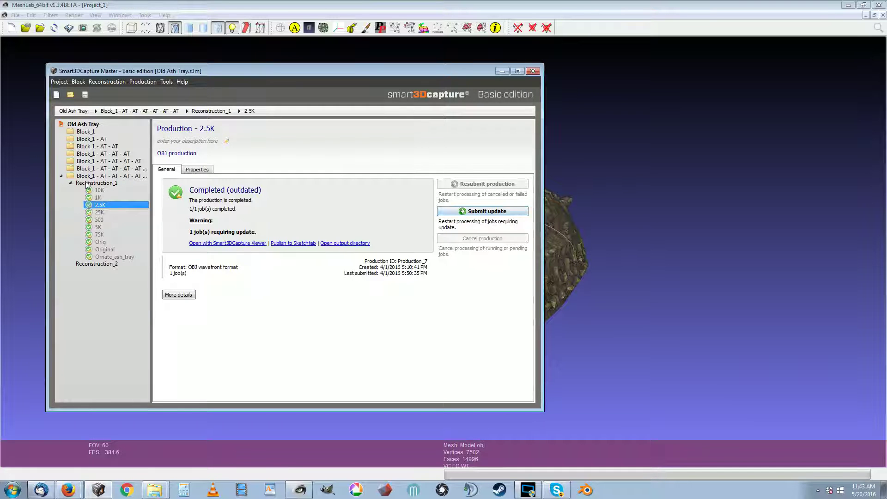
left_click(88, 183)
left_click(99, 190)
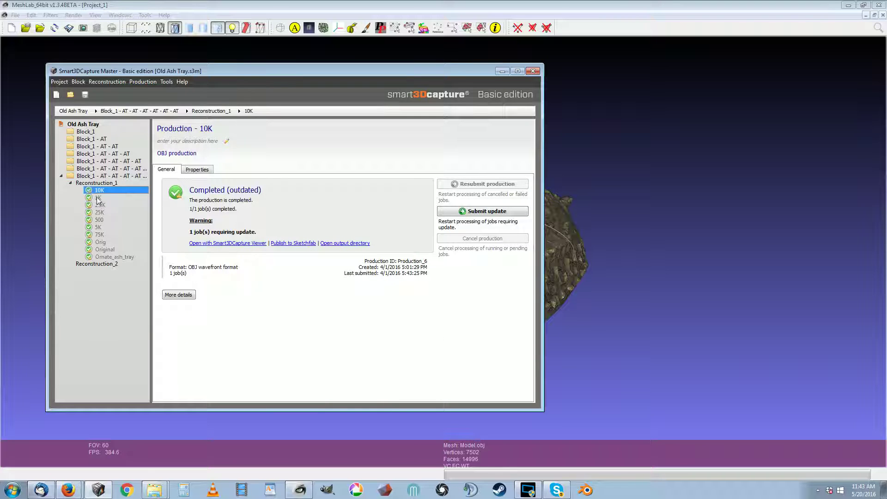
left_click(97, 213)
Step: Switch to MeshLab and simplify the ash tray mesh with Quadric Edge Collapse Decimation to a target of 5000 faces, closing the filter dialog
left_click(467, 4)
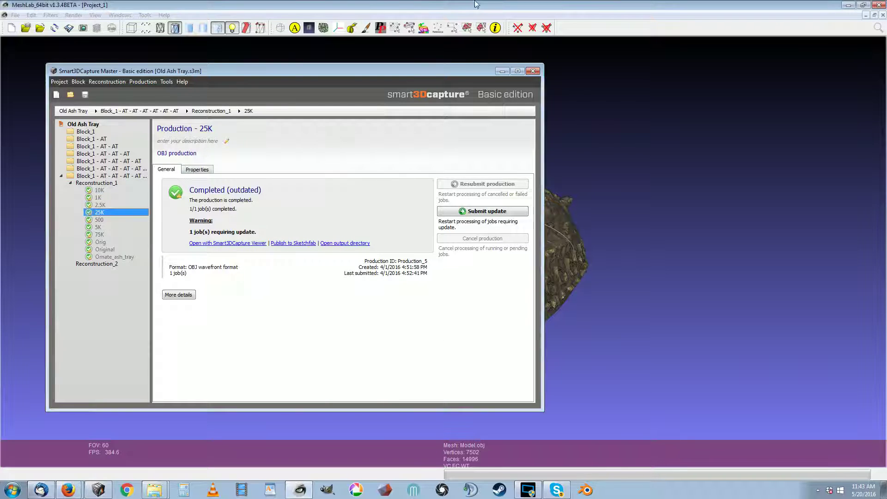
left_click_drag(438, 245, 373, 246)
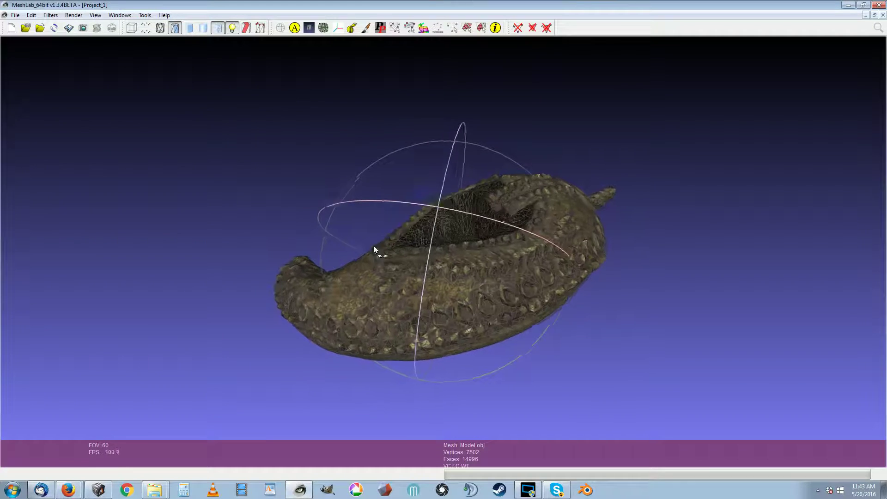
left_click(50, 14)
mouse_move(96, 115)
mouse_move(111, 83)
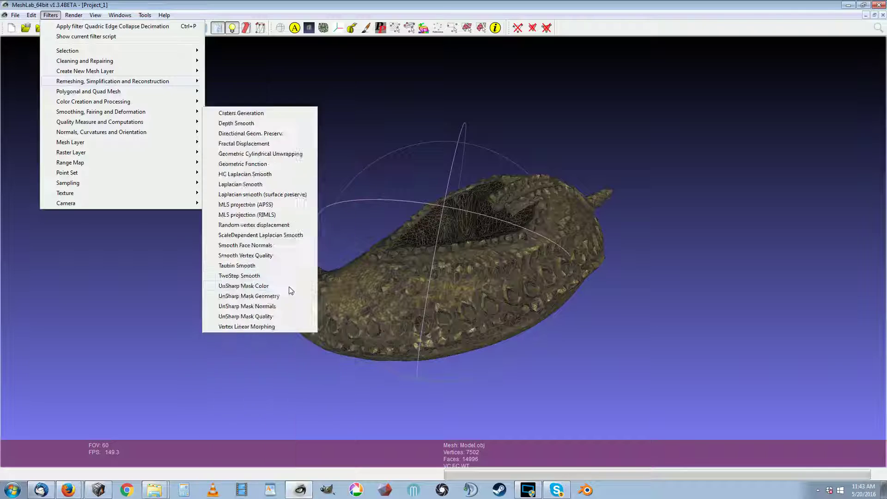
left_click(286, 286)
left_click(475, 192)
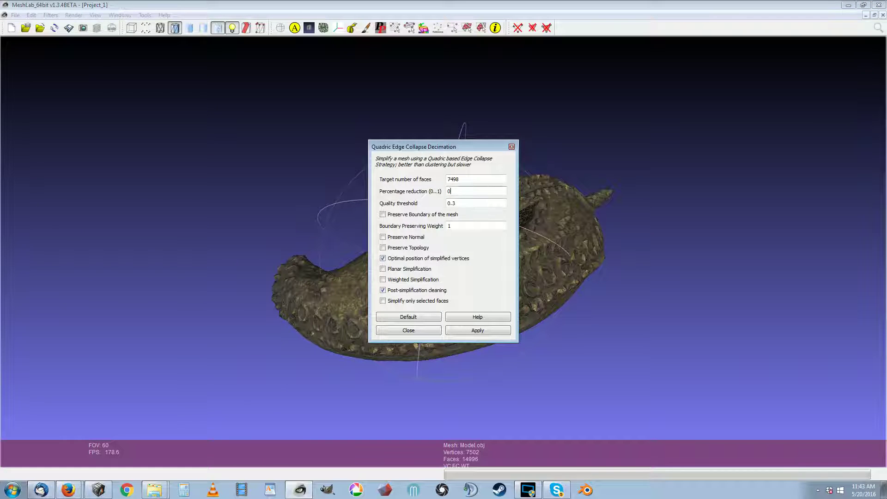
key("shift+Tab")
left_click(469, 332)
left_click(421, 334)
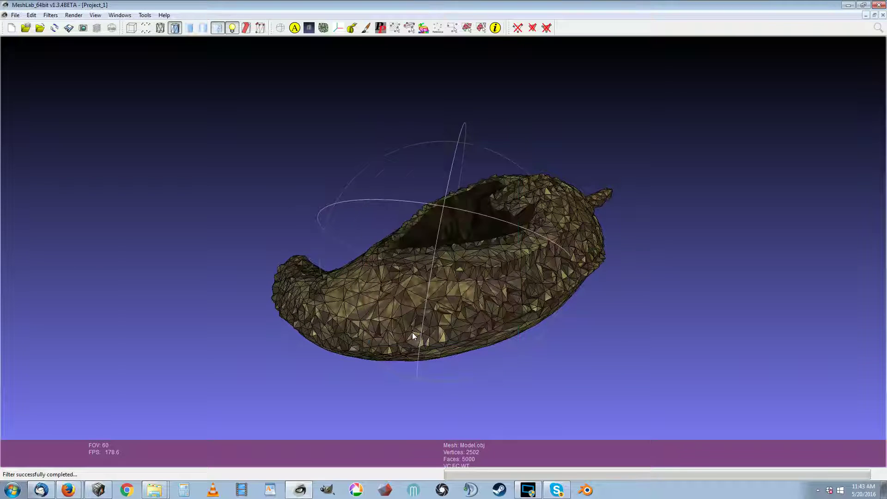
Step: Export the simplified mesh over the existing aefqaef.ply in Stanford Polygon File Format, accepting the saving options
left_click(15, 15)
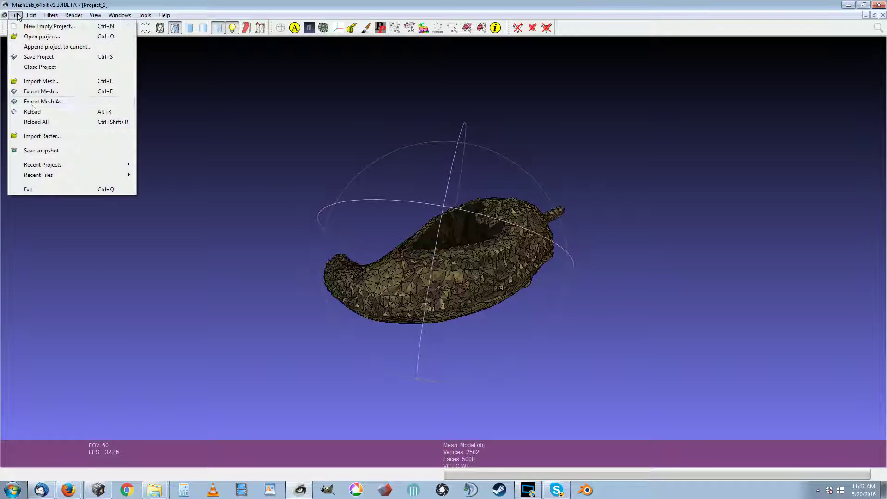
left_click(42, 102)
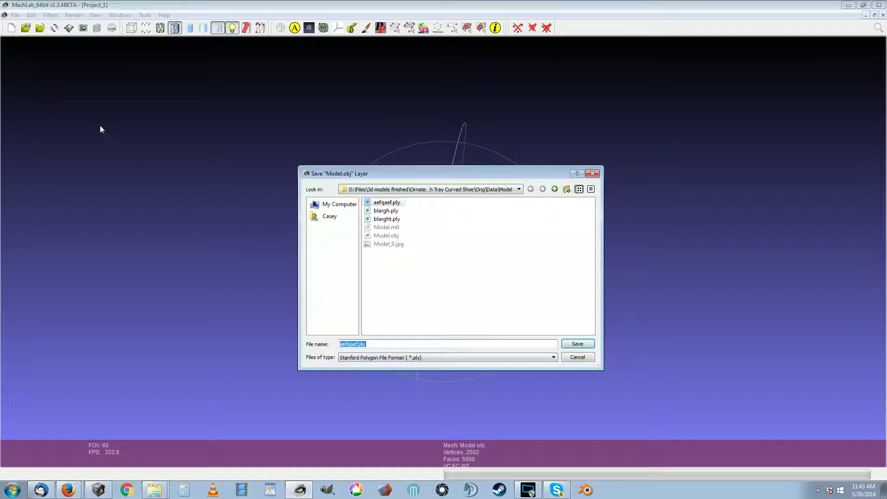
left_click(578, 344)
left_click(435, 284)
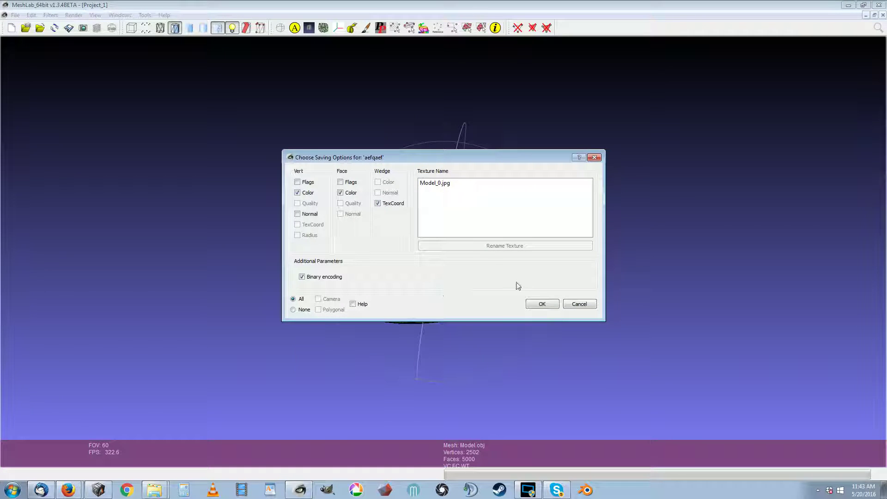
left_click(542, 304)
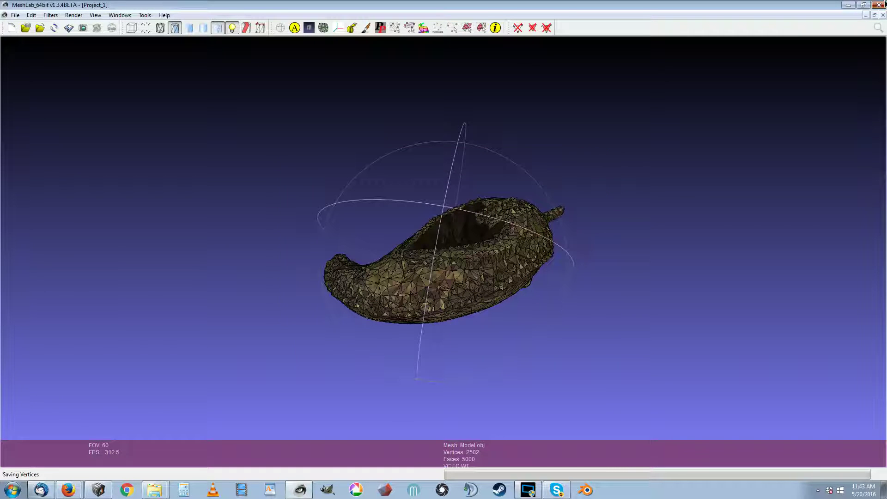
Step: Switch to Smart3DCapture Master, view the retouches import file chooser from Reconstruction_1's reference 3D model, and cancel it
left_click(98, 490)
left_click(201, 169)
left_click(124, 183)
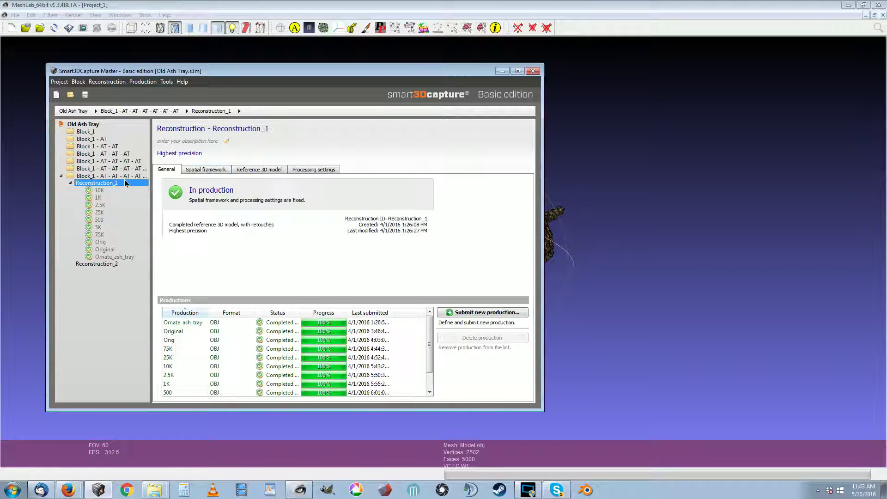
left_click(265, 170)
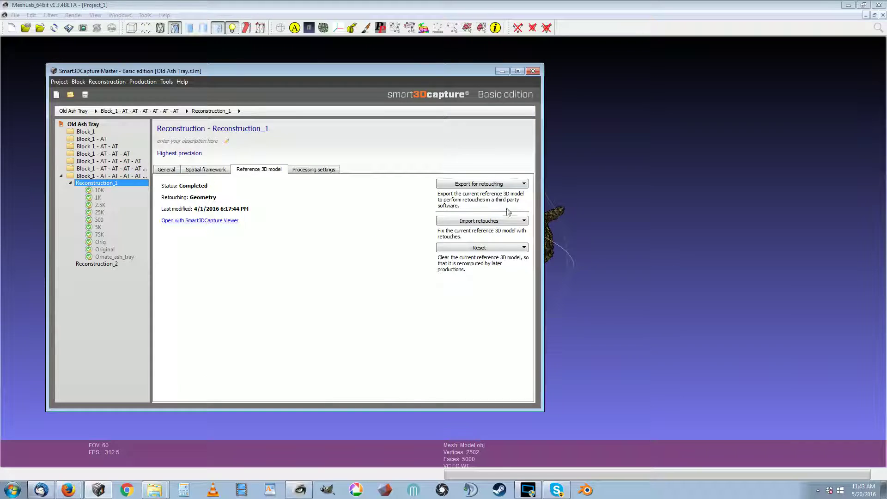
left_click(480, 221)
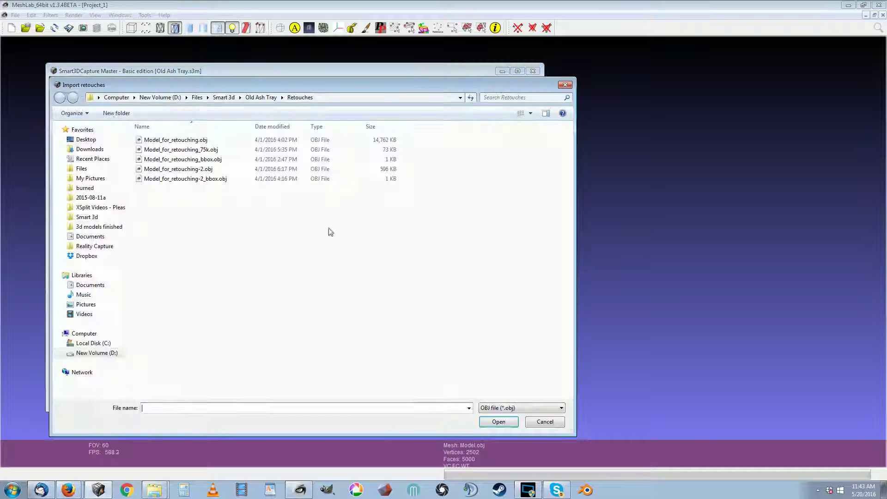
left_click(531, 421)
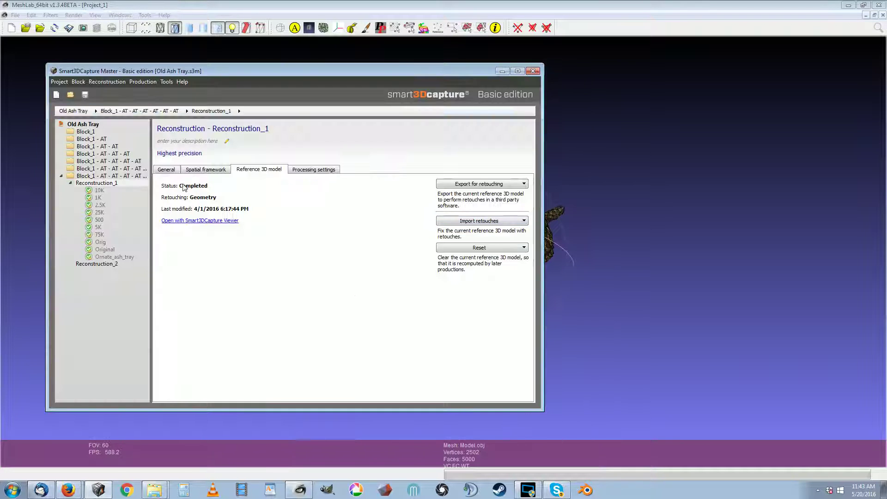
Step: View Reconstruction_1's general information and its 500 and 1K productions
left_click(166, 169)
left_click(100, 219)
left_click(113, 199)
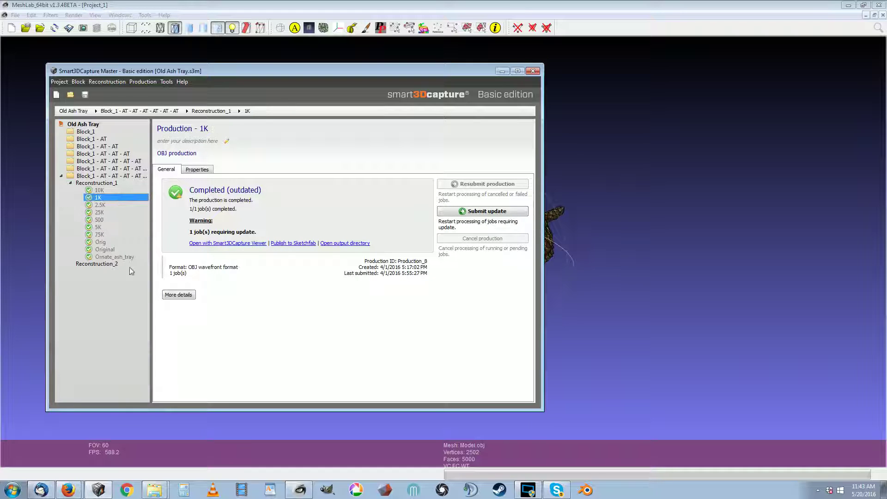
Step: Switch to File Explorer and open Model.obj from the 5K production's Data\Model folder under Ornate Brass Ash Tray Curved Shoe in MeshLab
left_click(161, 489)
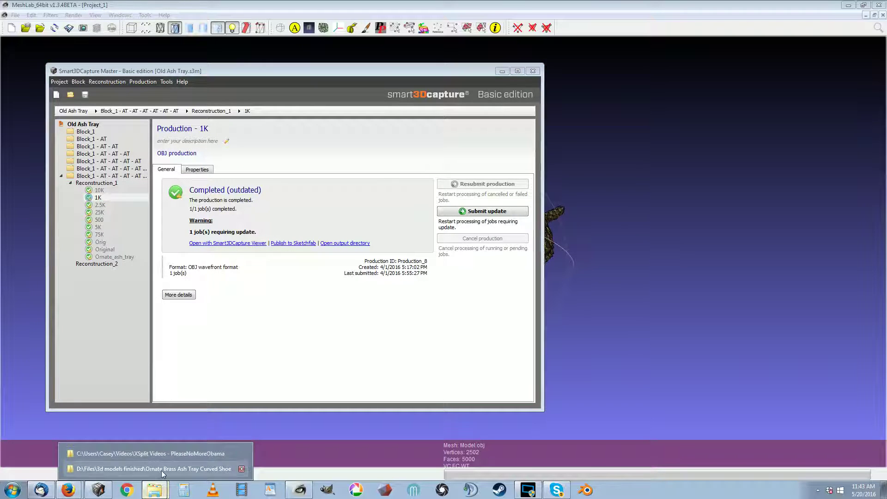
left_click(162, 471)
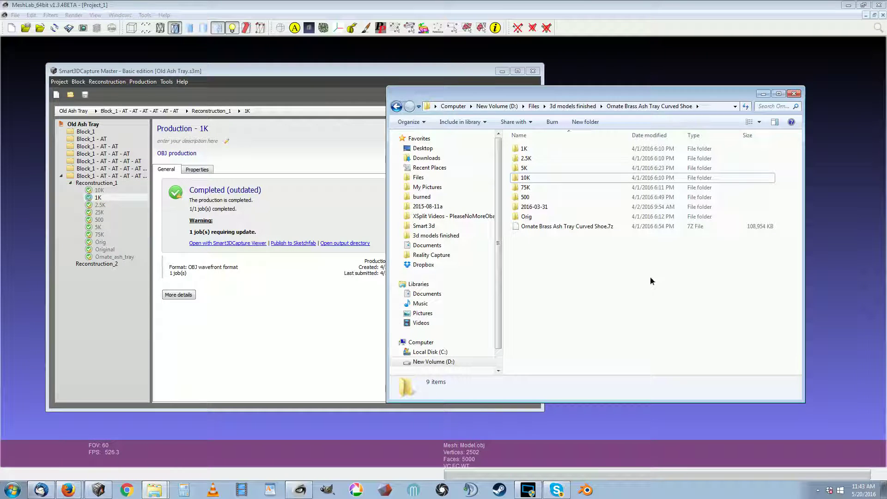
double_click(524, 168)
left_click(531, 151)
double_click(531, 149)
double_click(531, 149)
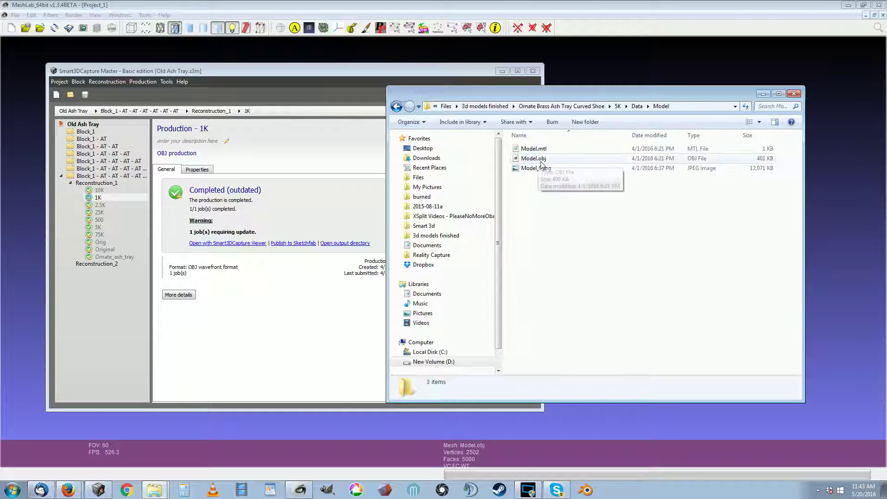
double_click(532, 159)
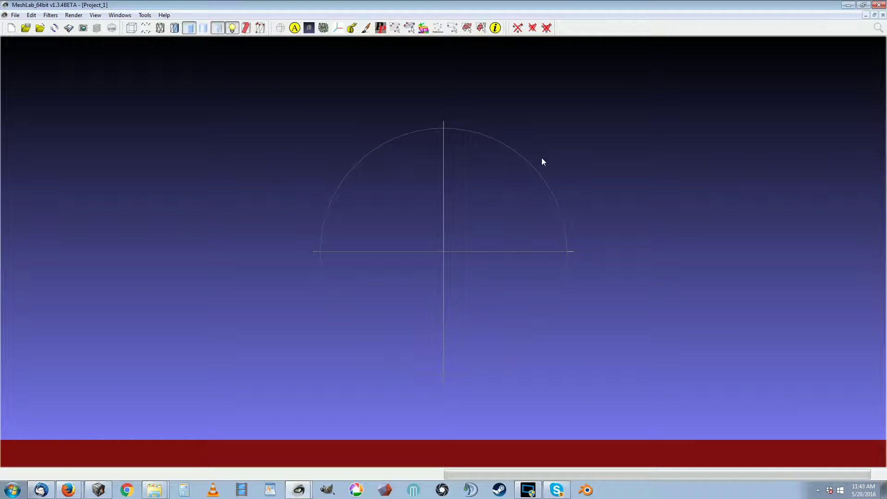
Step: Examine the retextured 5K ash tray model up close and from several angles, including its opening and beaded rim
left_click_drag(542, 169, 427, 175)
scroll(482, 224, "up", 8)
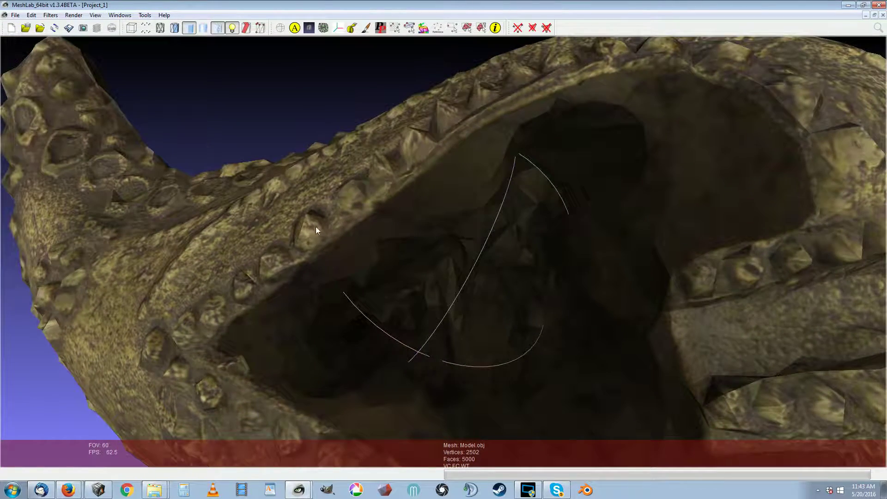
left_click_drag(316, 230, 501, 185)
scroll(500, 184, "down", 5)
scroll(491, 202, "up", 11)
middle_click_drag(551, 314, 551, 313)
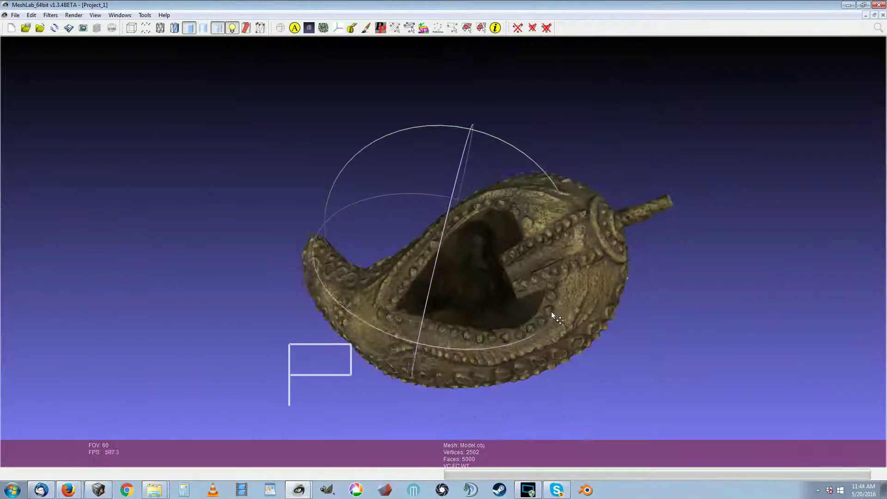
left_click_drag(553, 316, 502, 278)
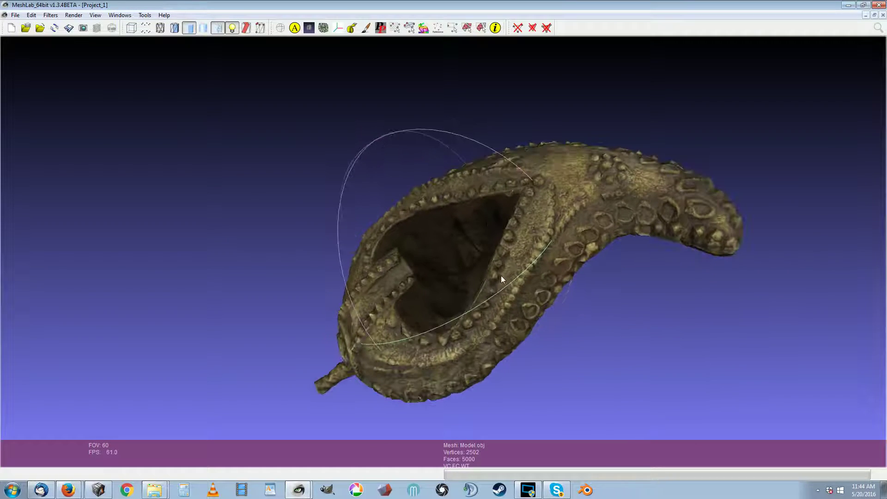
left_click_drag(16, 162, 633, 312)
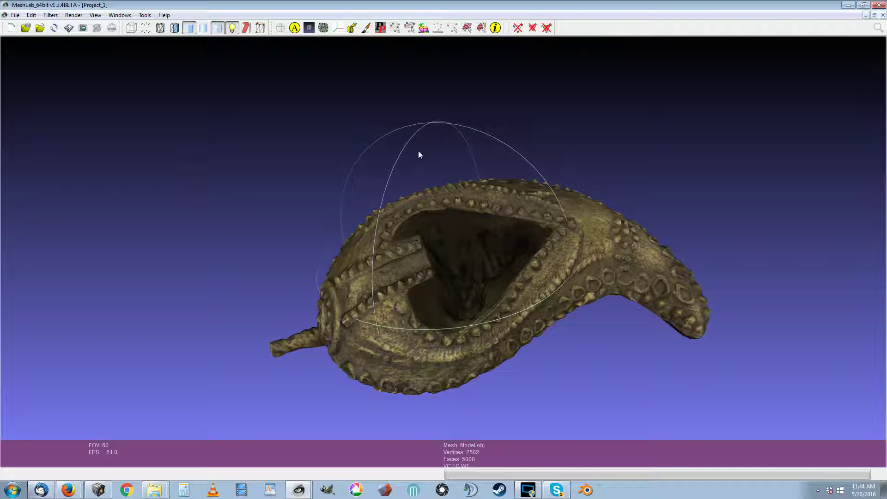
left_click_drag(419, 154, 492, 288)
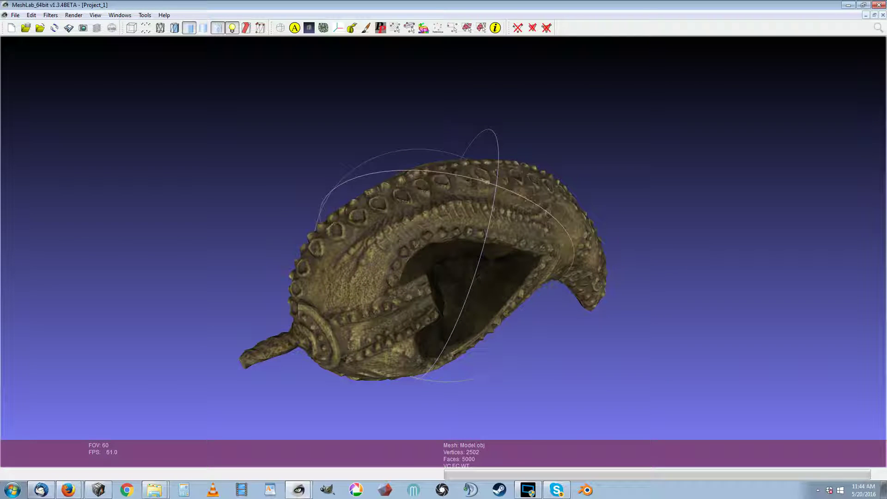